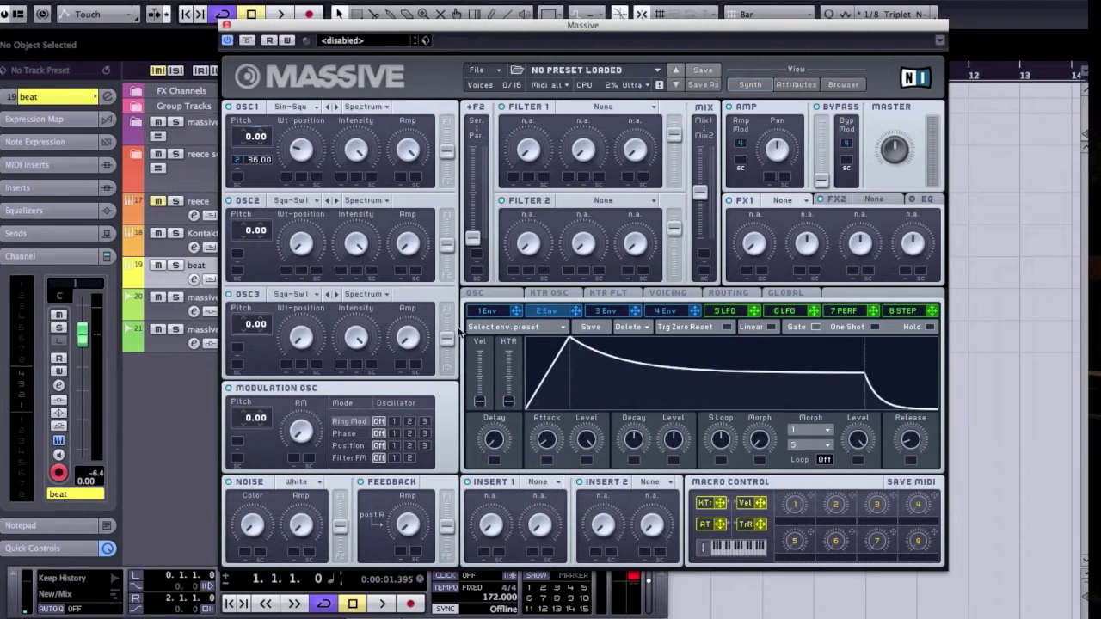
Step: Lower envelope 2's decay level to minimum and assign performer 7 as the OSC1 pitch modulator in place of envelope 2
{"action": "left_click_drag", "start_coordinate": [680, 441], "coordinate": [632, 471]}
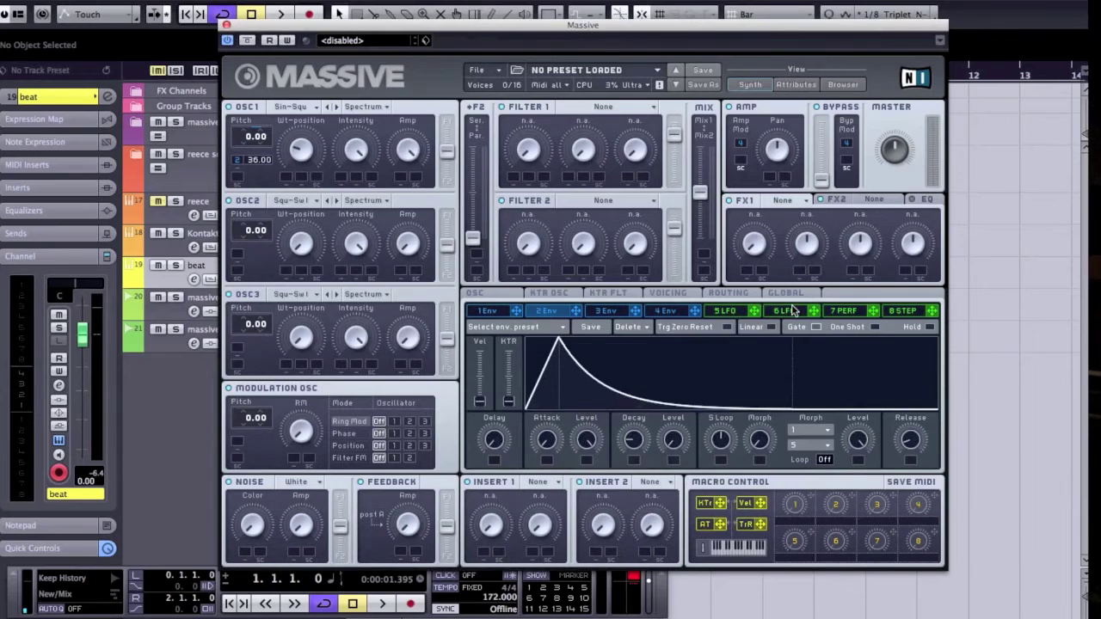
{"action": "left_click", "coordinate": [793, 311]}
{"action": "left_click", "coordinate": [841, 314]}
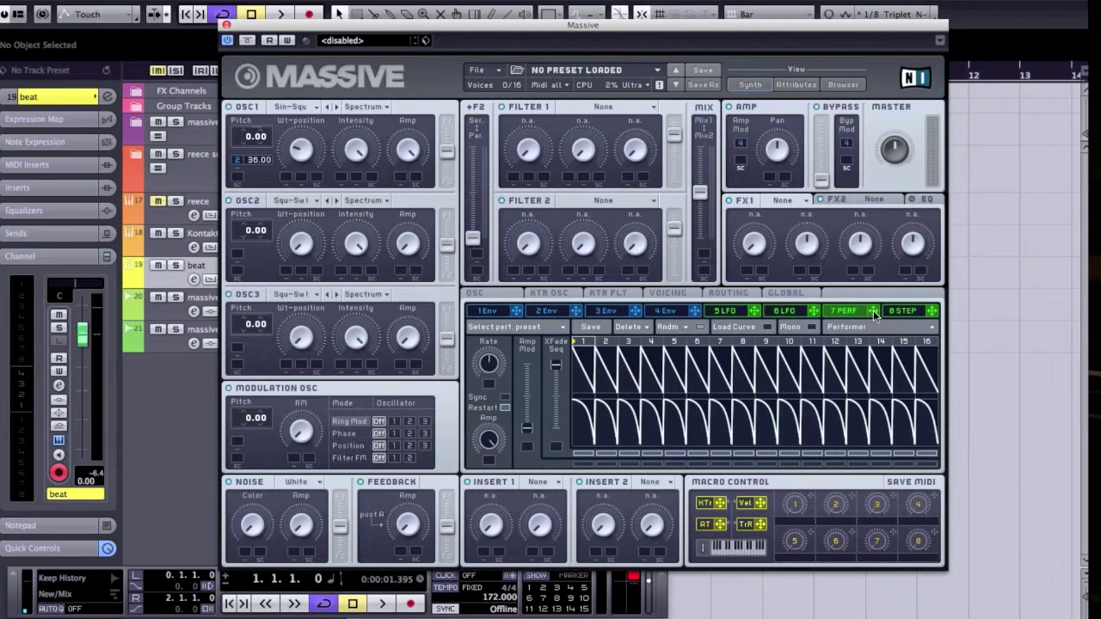
{"action": "left_click_drag", "start_coordinate": [288, 179], "coordinate": [240, 165]}
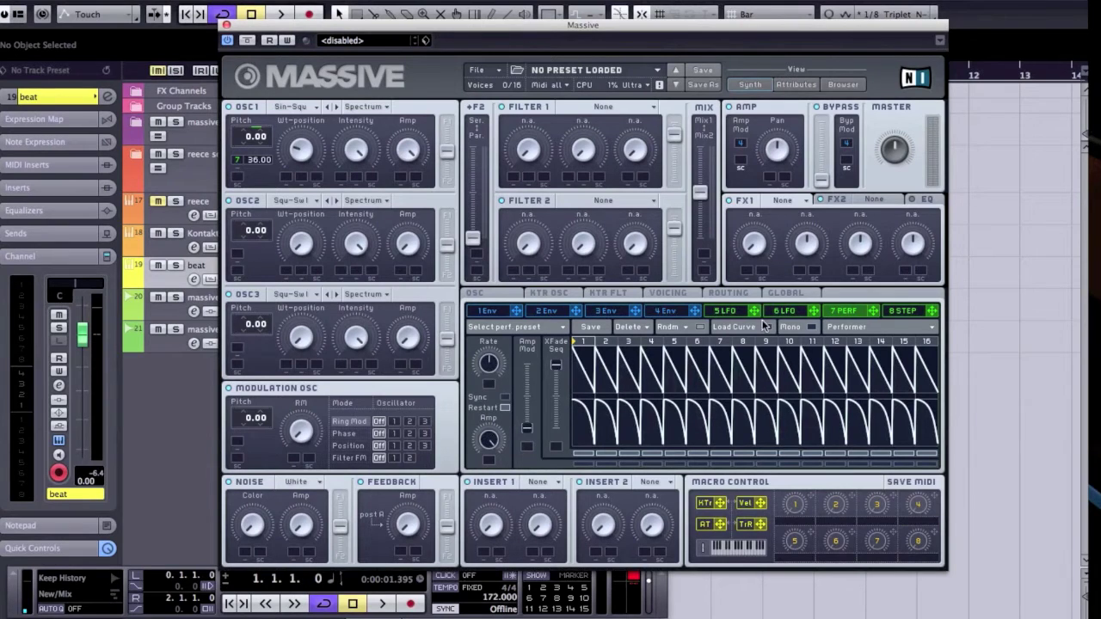
Step: Clear the upper sequence of performer 7 except for the peaks on steps 1 and 5, and enable tempo sync
{"action": "mouse_move", "coordinate": [605, 370]}
{"action": "left_mouse_down"}
{"action": "mouse_move", "coordinate": [607, 397]}
{"action": "mouse_move", "coordinate": [654, 402]}
{"action": "left_mouse_up"}
{"action": "mouse_move", "coordinate": [712, 381]}
{"action": "left_mouse_down"}
{"action": "mouse_move", "coordinate": [711, 404]}
{"action": "mouse_move", "coordinate": [971, 424]}
{"action": "mouse_move", "coordinate": [877, 403]}
{"action": "mouse_move", "coordinate": [828, 415]}
{"action": "left_mouse_up"}
{"action": "left_click", "coordinate": [786, 376]}
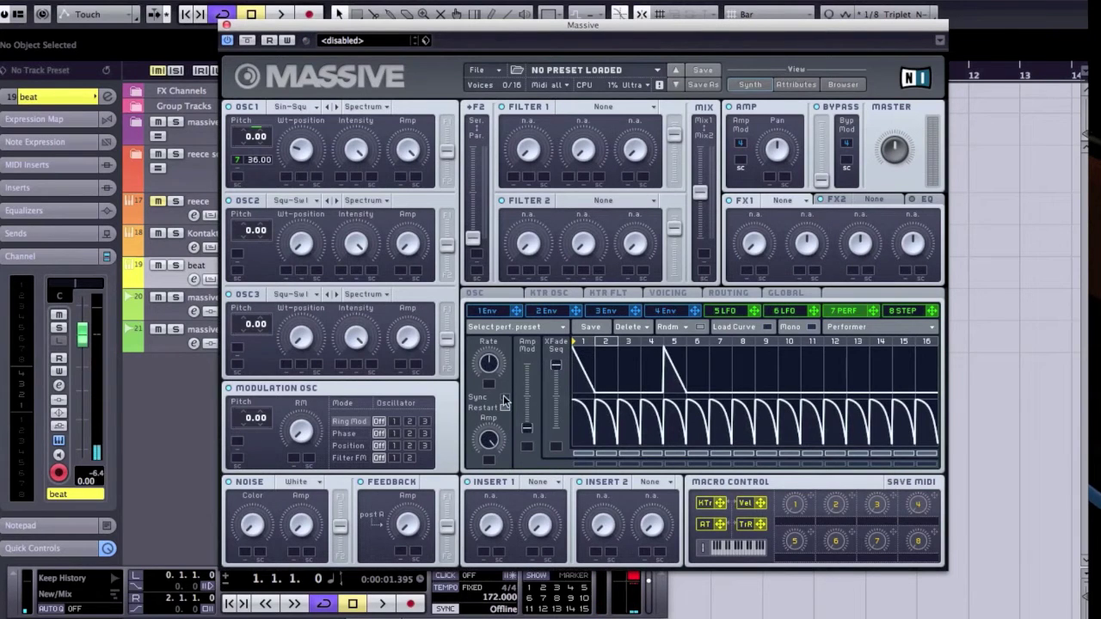
{"action": "left_click", "coordinate": [504, 400]}
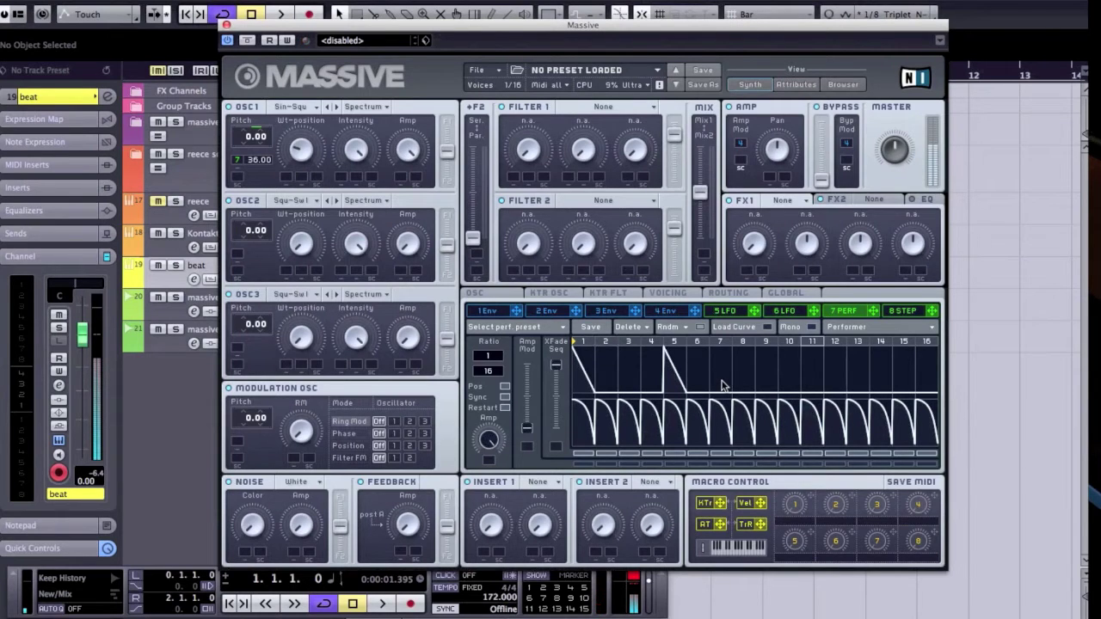
Step: Add a third full-height peak to performer 7's upper sequence, trying steps 10 and 9 before settling on step 11
{"action": "left_click_drag", "start_coordinate": [793, 370], "coordinate": [789, 312]}
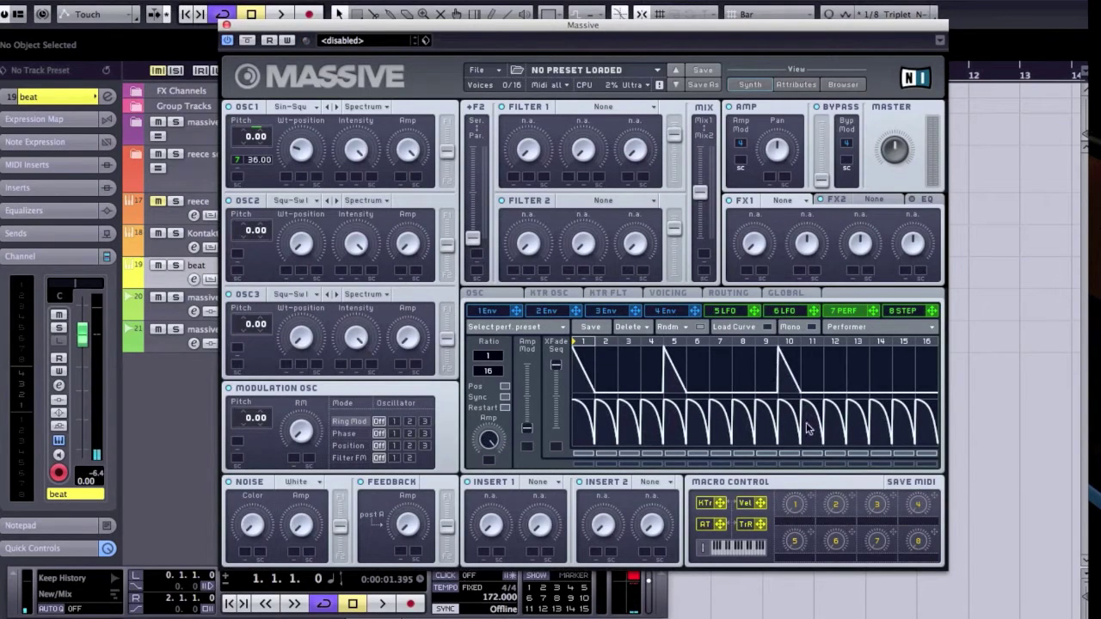
{"action": "left_click_drag", "start_coordinate": [792, 361], "coordinate": [796, 401]}
{"action": "left_click_drag", "start_coordinate": [773, 362], "coordinate": [774, 324]}
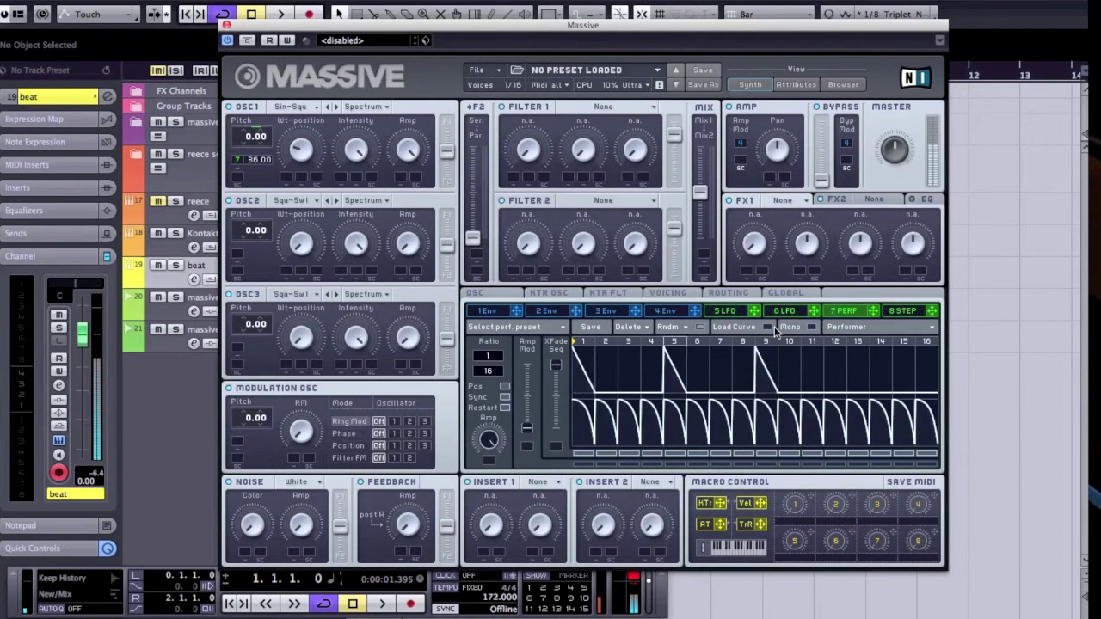
{"action": "mouse_move", "coordinate": [763, 365]}
{"action": "left_mouse_down"}
{"action": "mouse_move", "coordinate": [773, 401]}
{"action": "mouse_move", "coordinate": [820, 309]}
{"action": "left_mouse_up"}
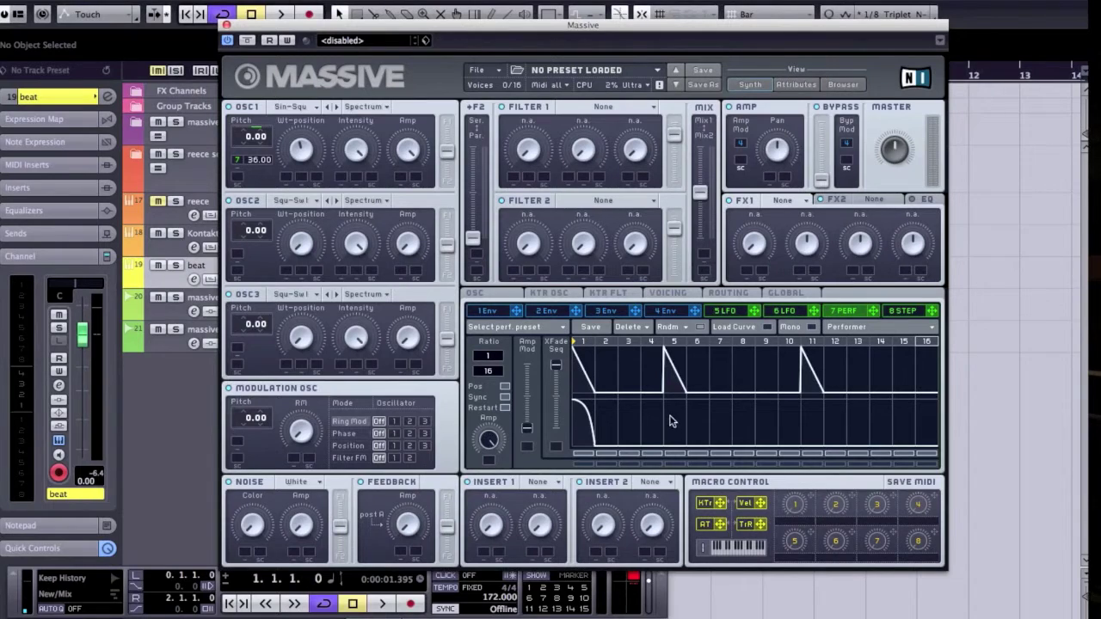
Step: Raise peaks on steps 5, 7 and 15 of performer 7's lower sequence and set the crossfade fully to the upper sequence
{"action": "left_click", "coordinate": [672, 421]}
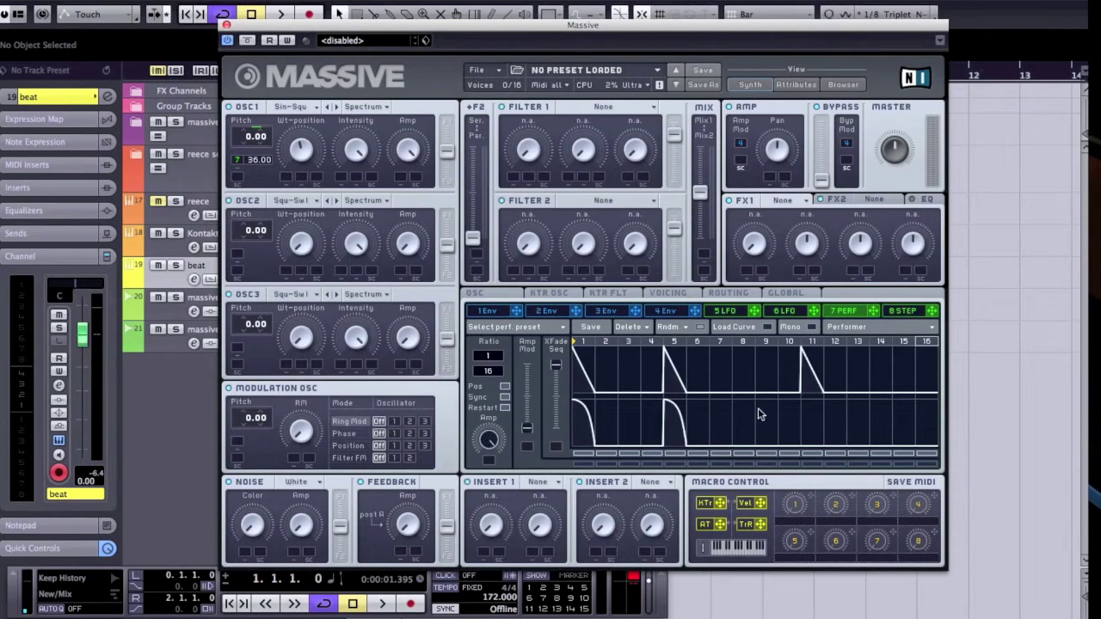
{"action": "left_click", "coordinate": [723, 406]}
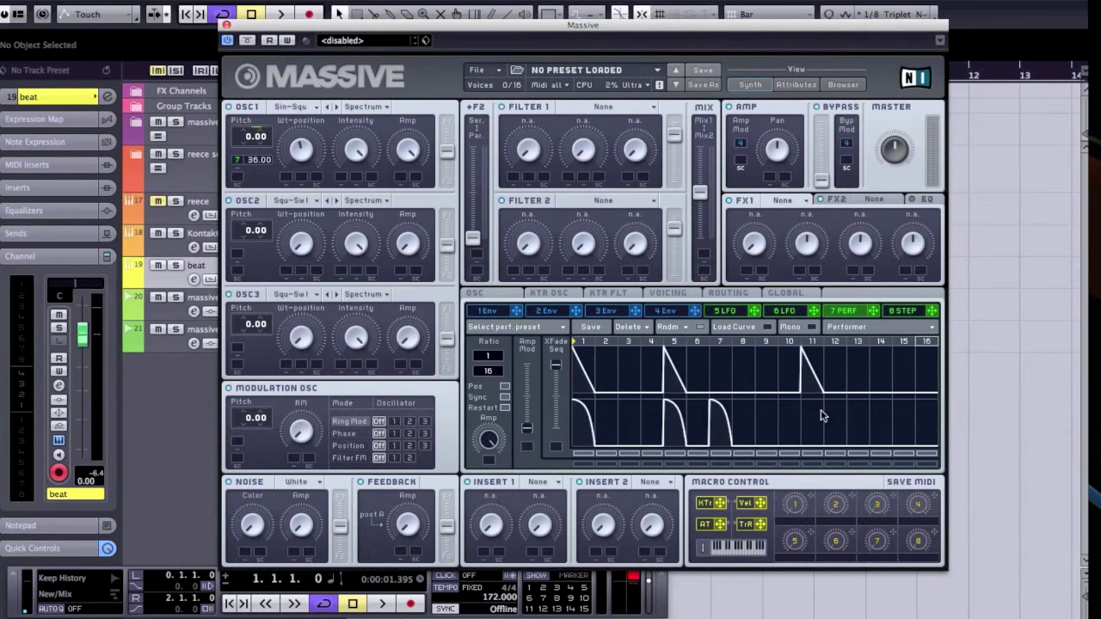
{"action": "left_click_drag", "start_coordinate": [901, 416], "coordinate": [889, 327]}
{"action": "left_click_drag", "start_coordinate": [891, 433], "coordinate": [889, 458]}
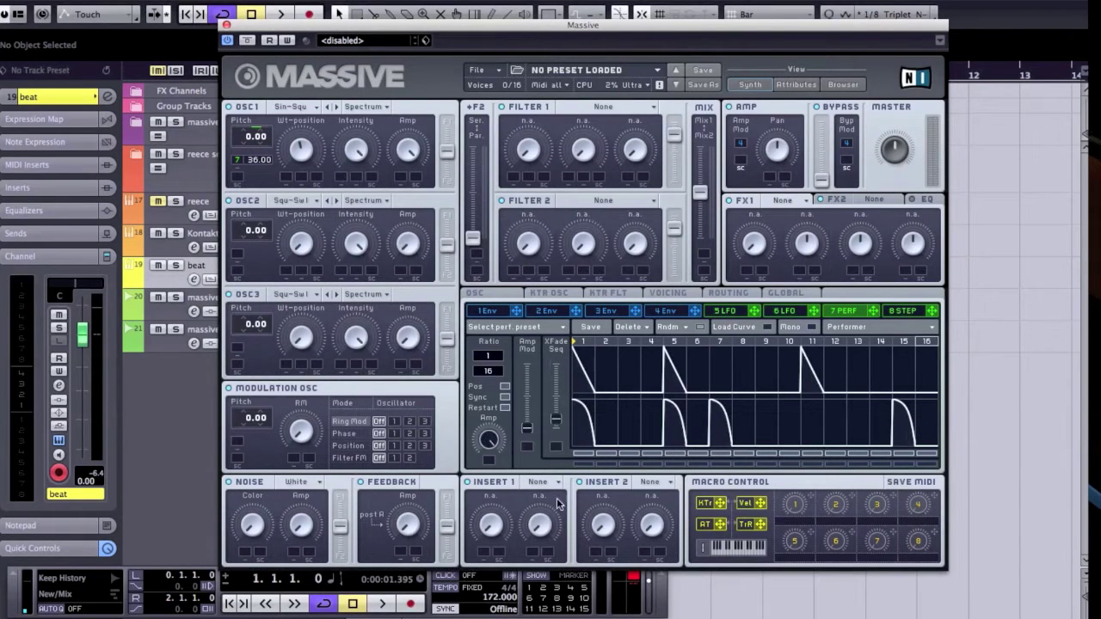
{"action": "left_click_drag", "start_coordinate": [558, 432], "coordinate": [559, 367]}
Step: Load a smooth falling S-shaped curve onto the active steps of performer 7's lower sequence, including steps 7 and 15
{"action": "left_click", "coordinate": [746, 327]}
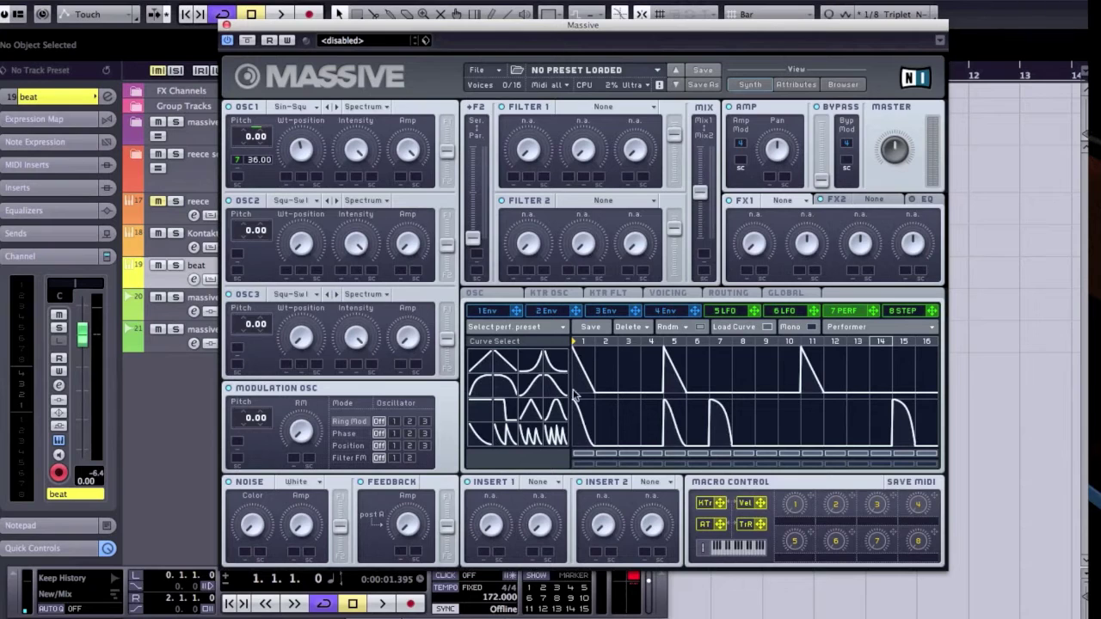
{"action": "left_click", "coordinate": [729, 427]}
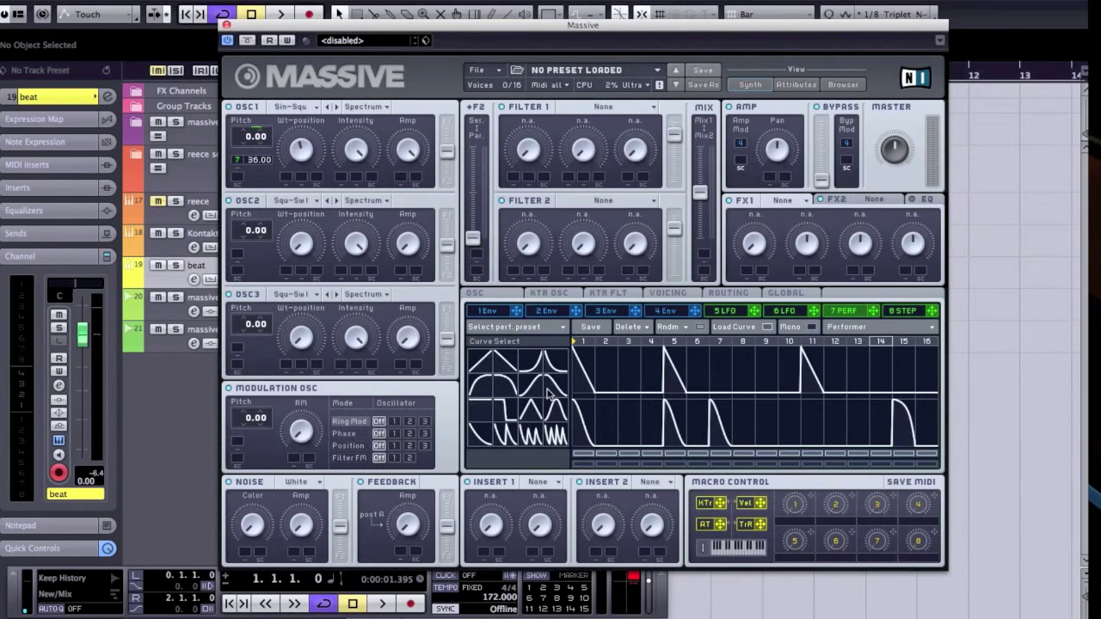
{"action": "left_click", "coordinate": [907, 417]}
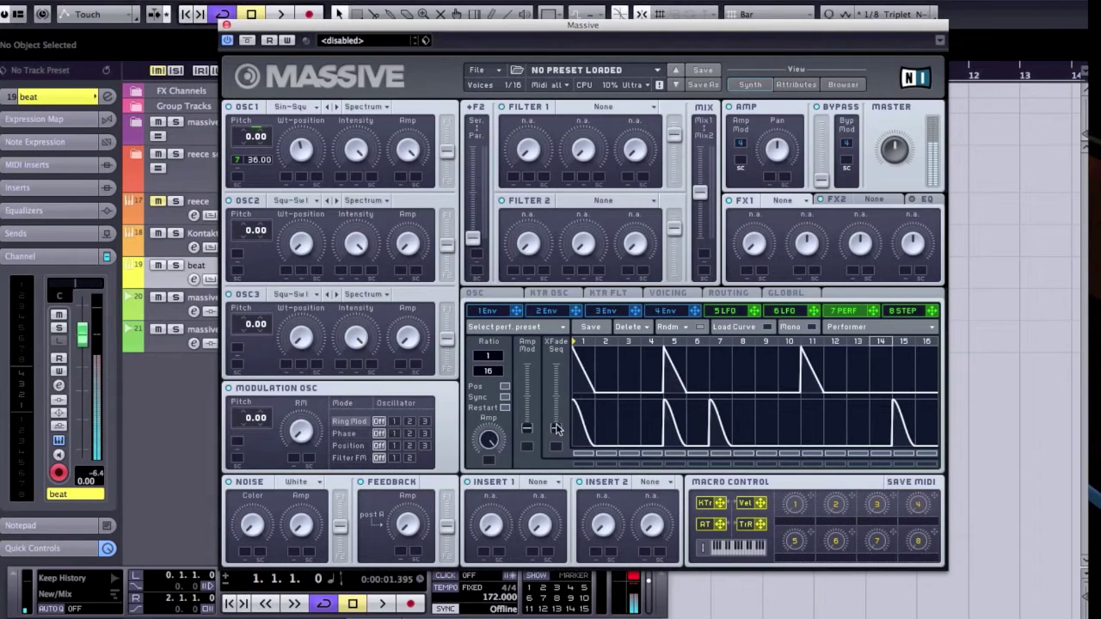
Step: Assign macro 1 to performer 7's sequence crossfade over its full range and remove the performer 7 modulation from OSC1's Amp
{"action": "left_click_drag", "start_coordinate": [813, 503], "coordinate": [569, 453]}
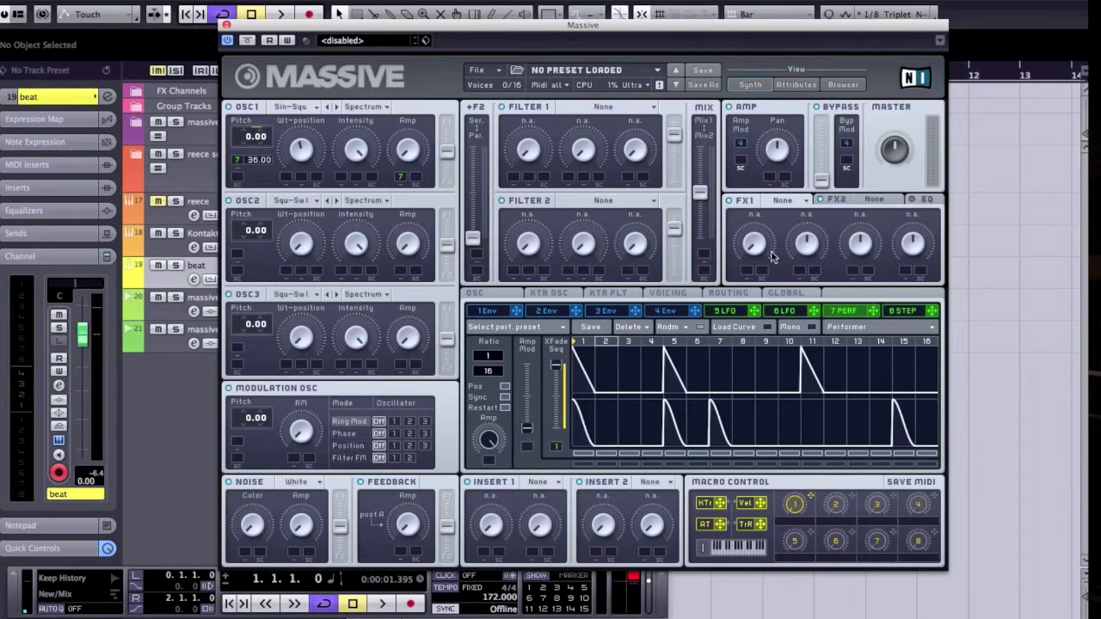
{"action": "right_click", "coordinate": [403, 177]}
{"action": "left_click", "coordinate": [412, 190]}
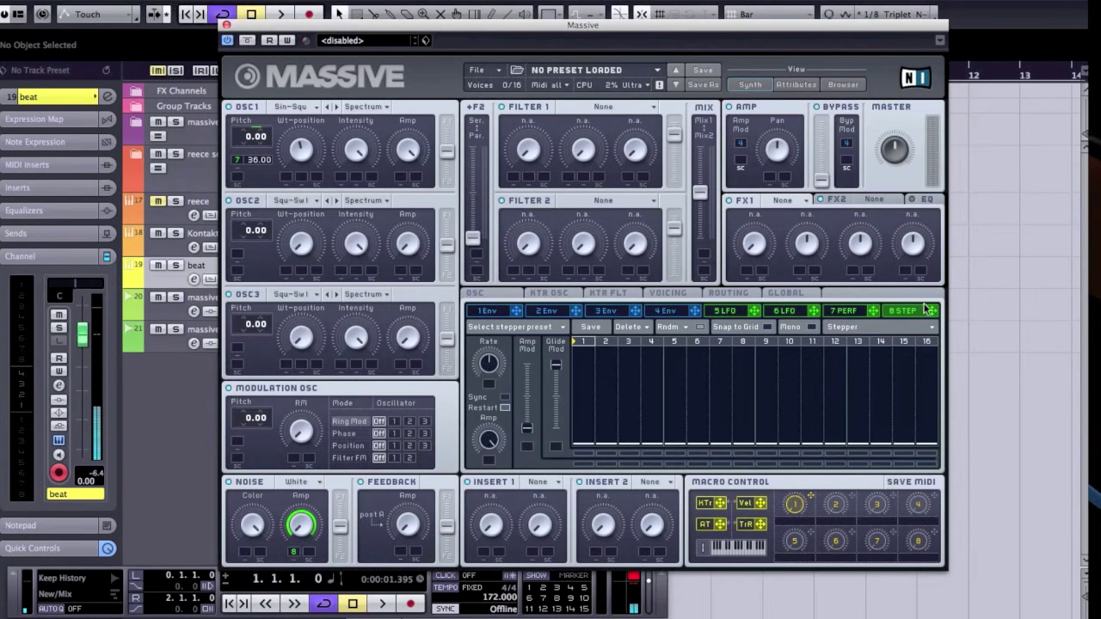
Step: Switch modulator 8 to Performer, clear its upper sequence except for a peak on step 4, and enable tempo sync
{"action": "left_click", "coordinate": [838, 327]}
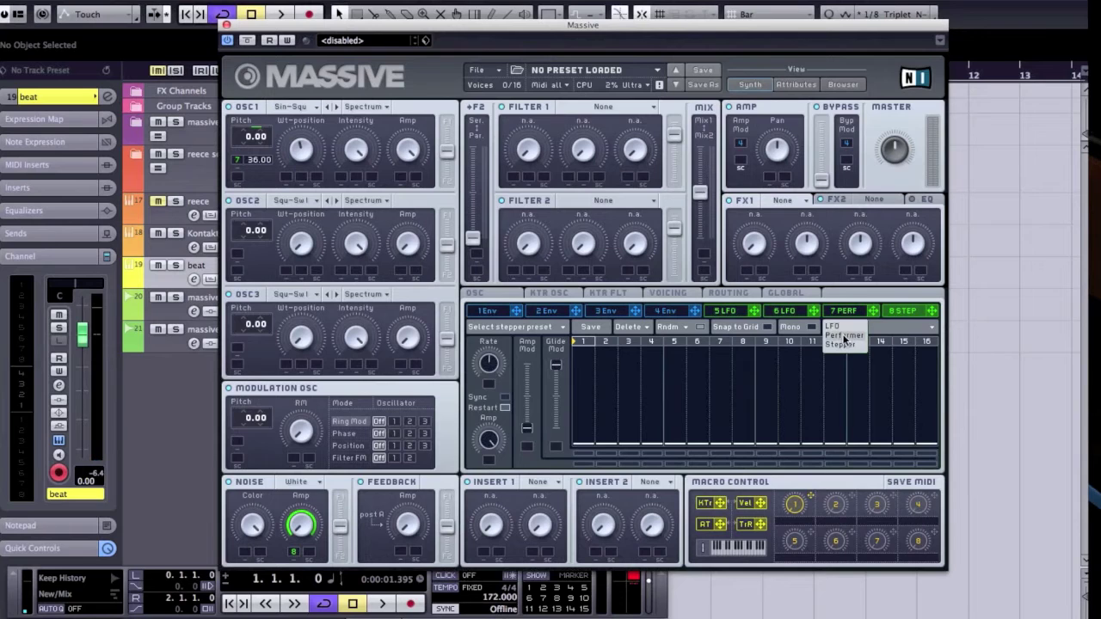
{"action": "left_click", "coordinate": [843, 348]}
{"action": "mouse_move", "coordinate": [586, 384]}
{"action": "left_mouse_down"}
{"action": "mouse_move", "coordinate": [633, 408]}
{"action": "mouse_move", "coordinate": [972, 415]}
{"action": "mouse_move", "coordinate": [774, 404]}
{"action": "mouse_move", "coordinate": [938, 400]}
{"action": "left_mouse_up"}
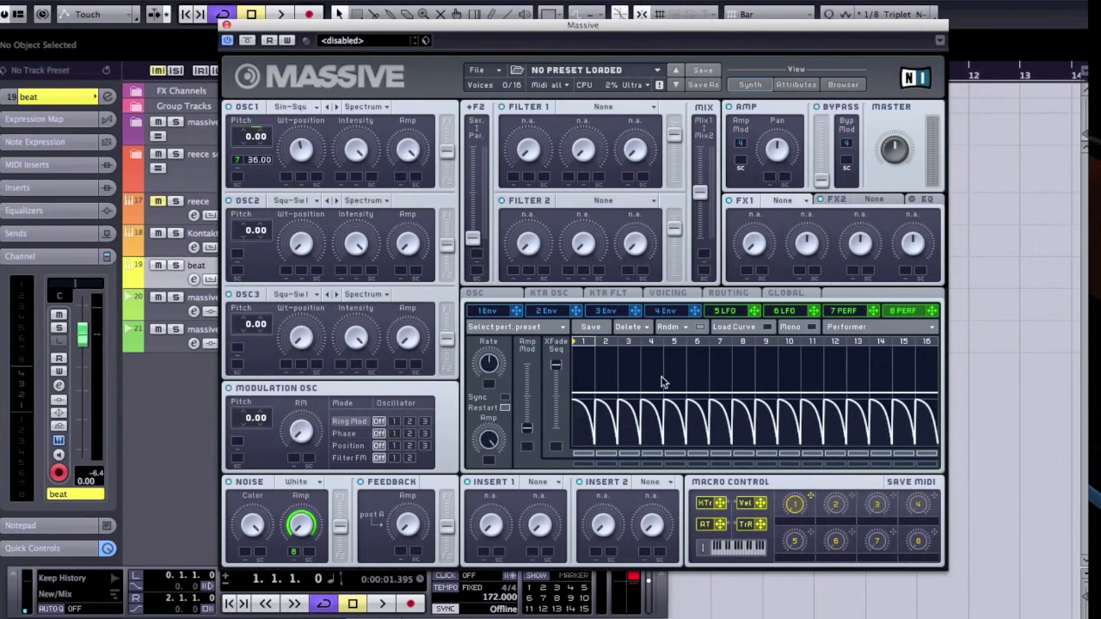
{"action": "left_click", "coordinate": [651, 349]}
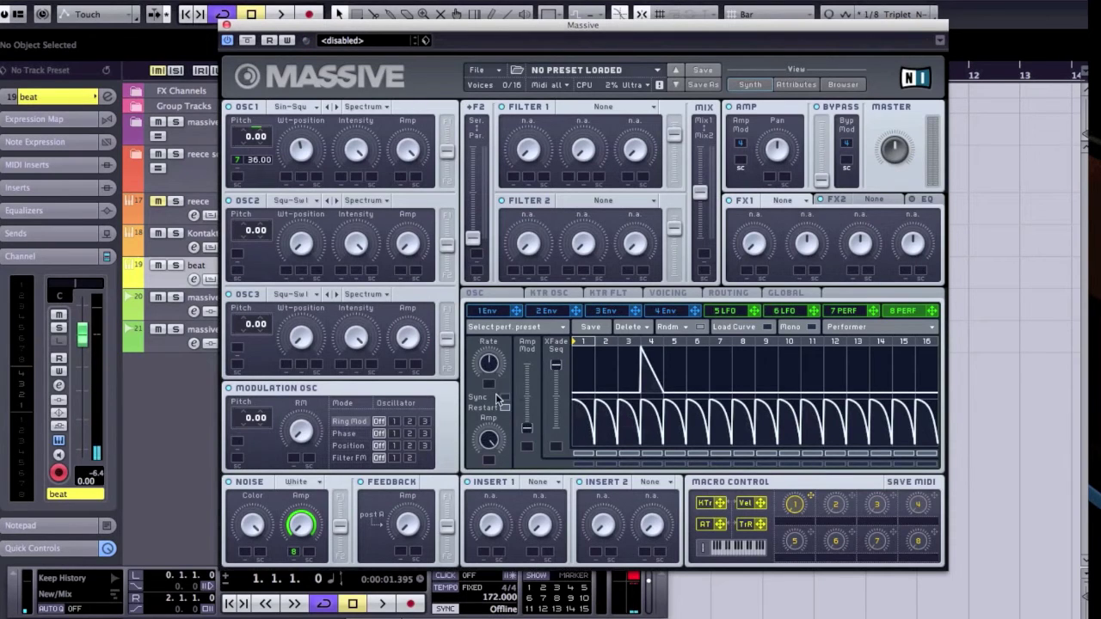
{"action": "left_click", "coordinate": [503, 399]}
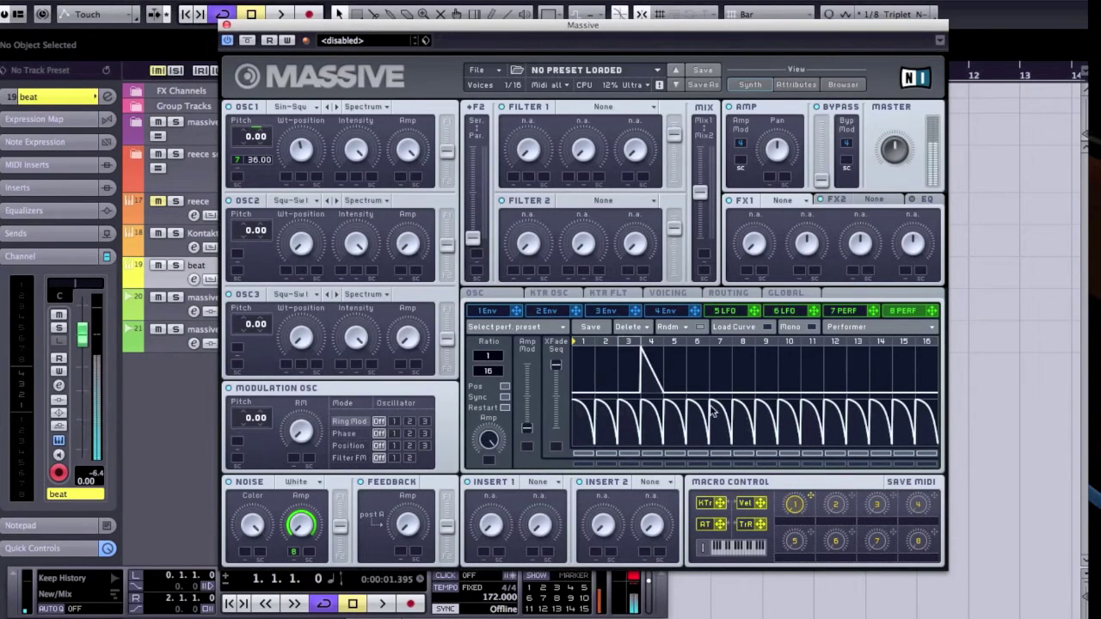
Step: Rework performer 8's upper sequence so that it has full-height peaks only on steps 3, 8 and 13
{"action": "left_click", "coordinate": [651, 419]}
{"action": "left_click_drag", "start_coordinate": [679, 368], "coordinate": [677, 277]}
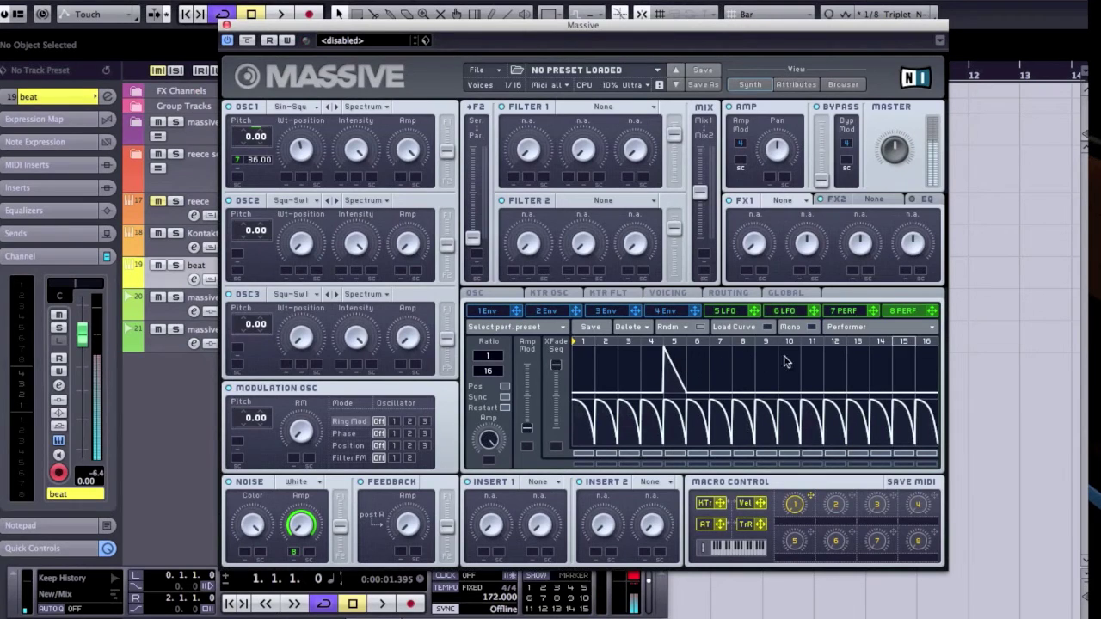
{"action": "mouse_move", "coordinate": [685, 369]}
{"action": "left_mouse_down"}
{"action": "mouse_move", "coordinate": [671, 415]}
{"action": "mouse_move", "coordinate": [633, 329]}
{"action": "left_mouse_up"}
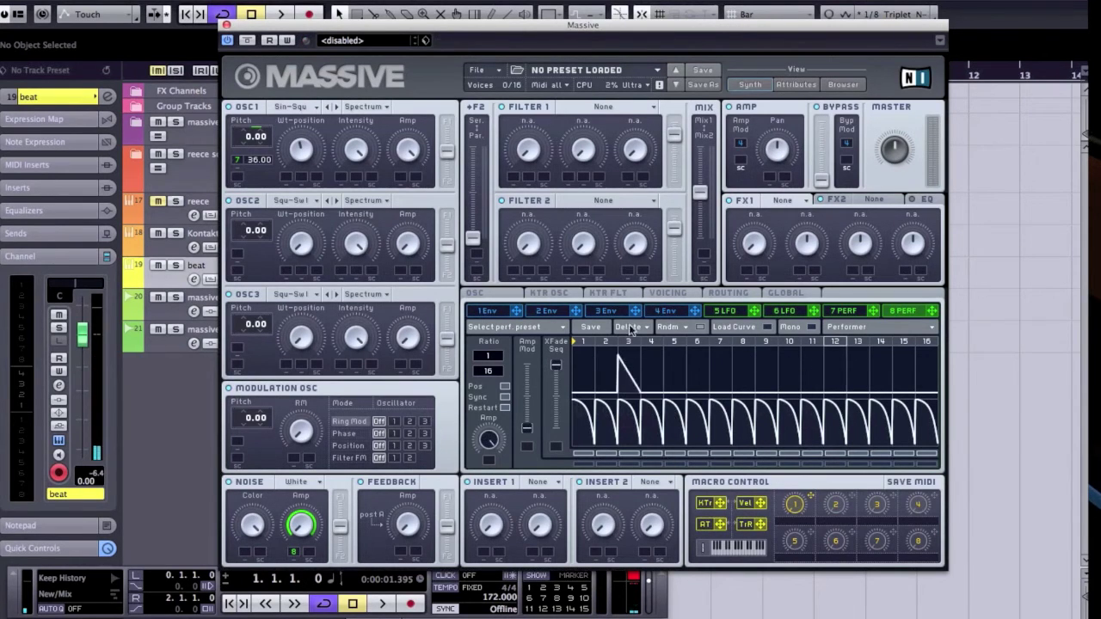
{"action": "left_click", "coordinate": [742, 350]}
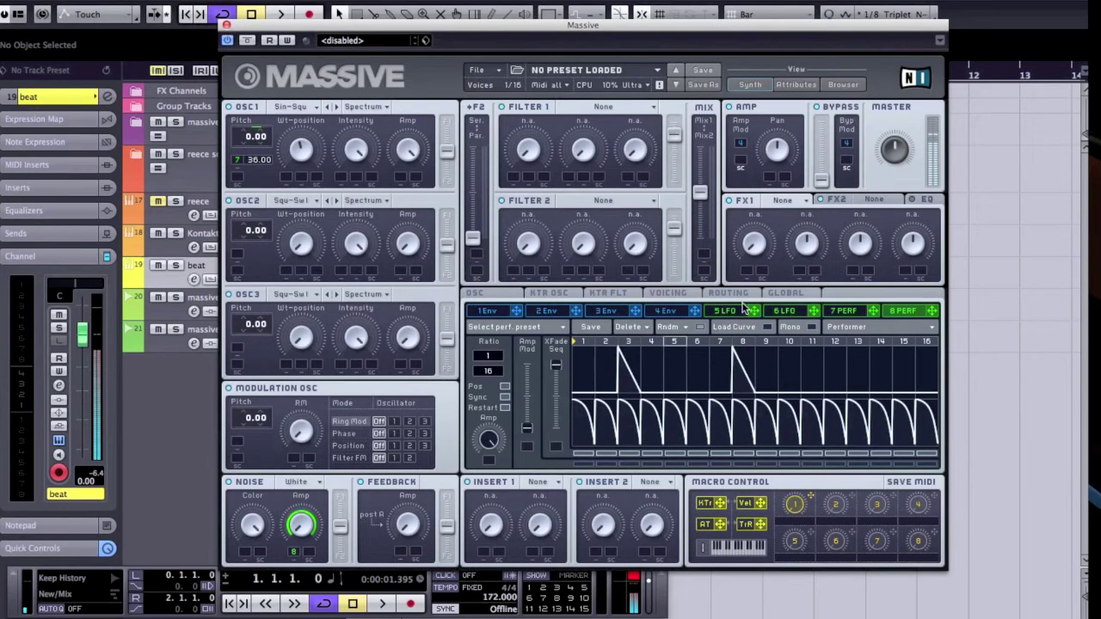
{"action": "left_click", "coordinate": [842, 361]}
{"action": "mouse_move", "coordinate": [836, 348]}
{"action": "left_mouse_down"}
{"action": "mouse_move", "coordinate": [834, 388]}
{"action": "mouse_move", "coordinate": [857, 379]}
{"action": "mouse_move", "coordinate": [857, 348]}
{"action": "left_mouse_up"}
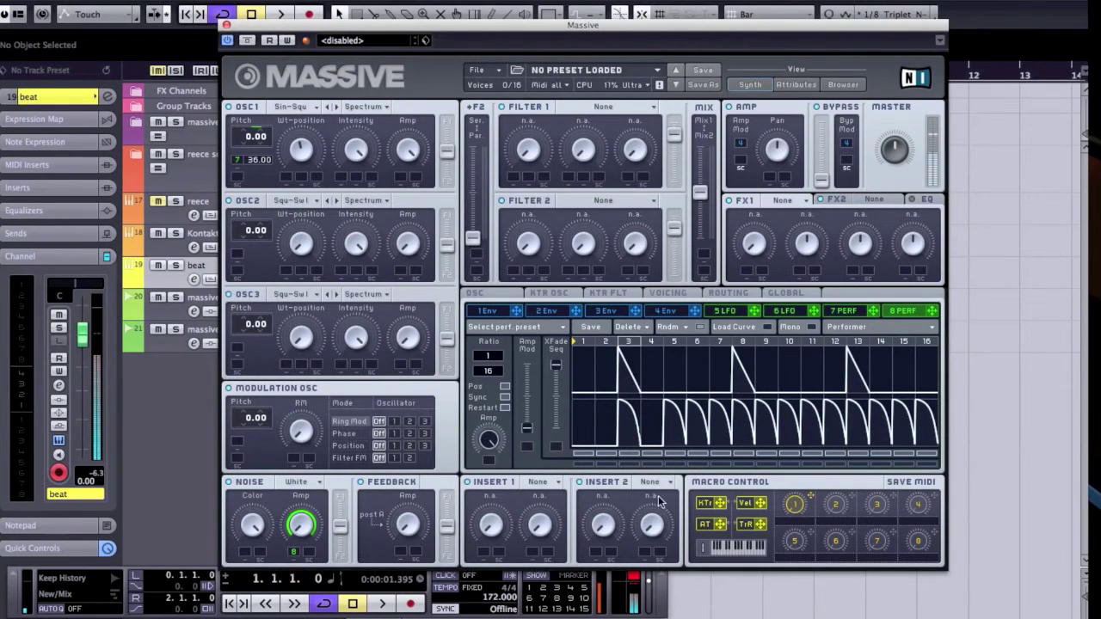
Step: Clear performer 8's lower sequence apart from the peaks on steps 3, 8 and 13
{"action": "left_click_drag", "start_coordinate": [651, 449], "coordinate": [721, 458]}
{"action": "mouse_move", "coordinate": [769, 443]}
{"action": "left_mouse_down"}
{"action": "mouse_move", "coordinate": [780, 469]}
{"action": "mouse_move", "coordinate": [933, 456]}
{"action": "left_mouse_up"}
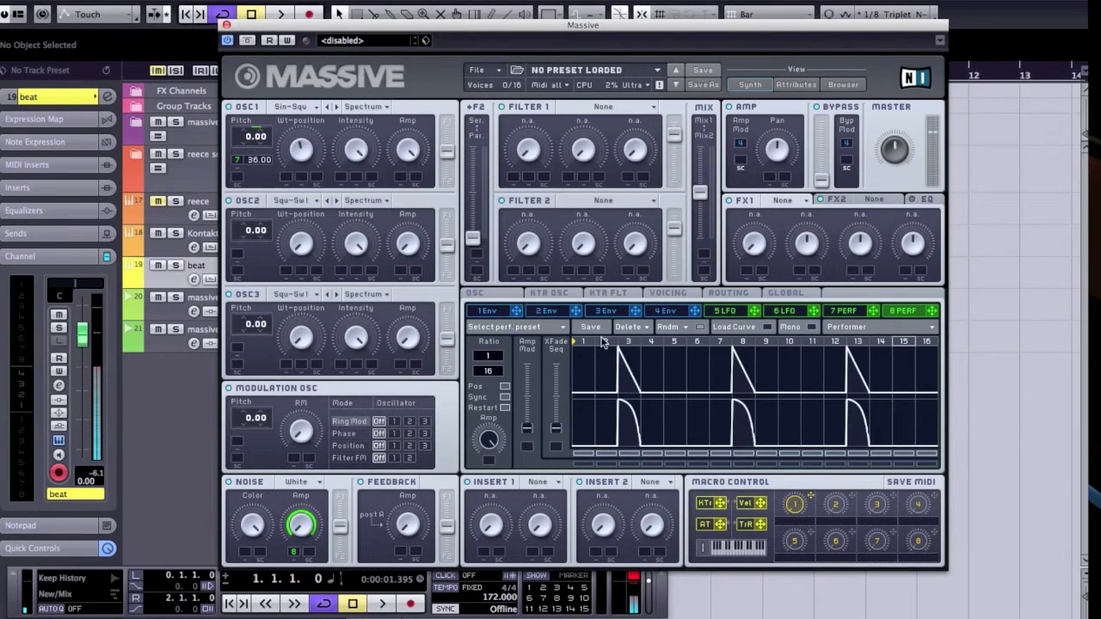
{"action": "left_click", "coordinate": [668, 327]}
{"action": "left_click", "coordinate": [637, 310]}
Step: Load a rising curve on lower step 6 of performer 8, a shorter rise on step 15 and a double-spike curve on step 16
{"action": "left_click", "coordinate": [724, 328]}
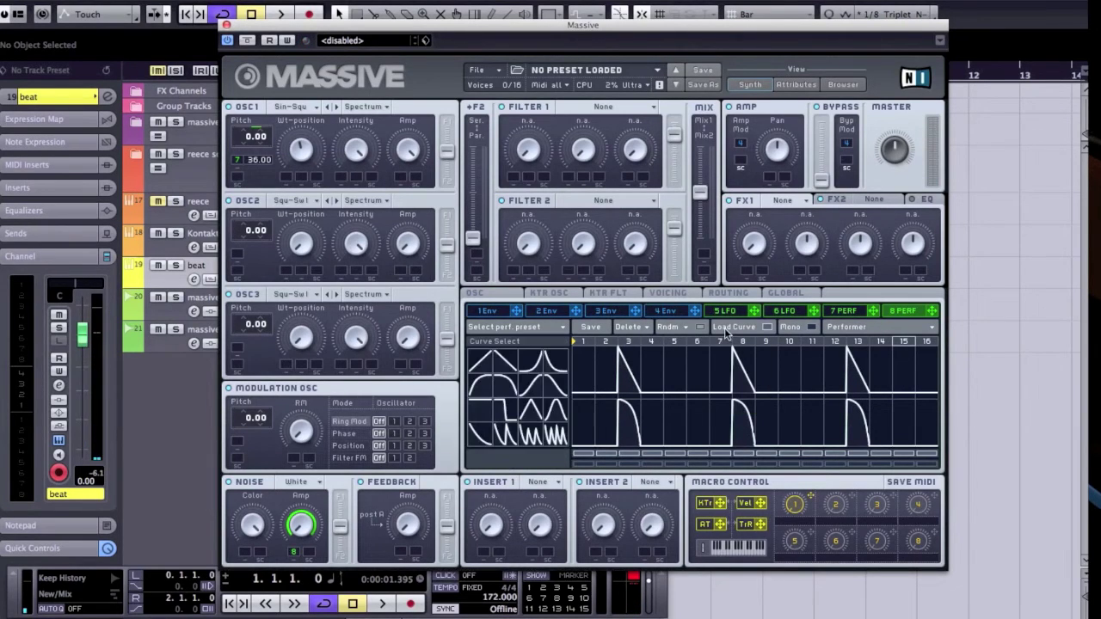
{"action": "left_click", "coordinate": [702, 430]}
{"action": "left_click", "coordinate": [525, 392]}
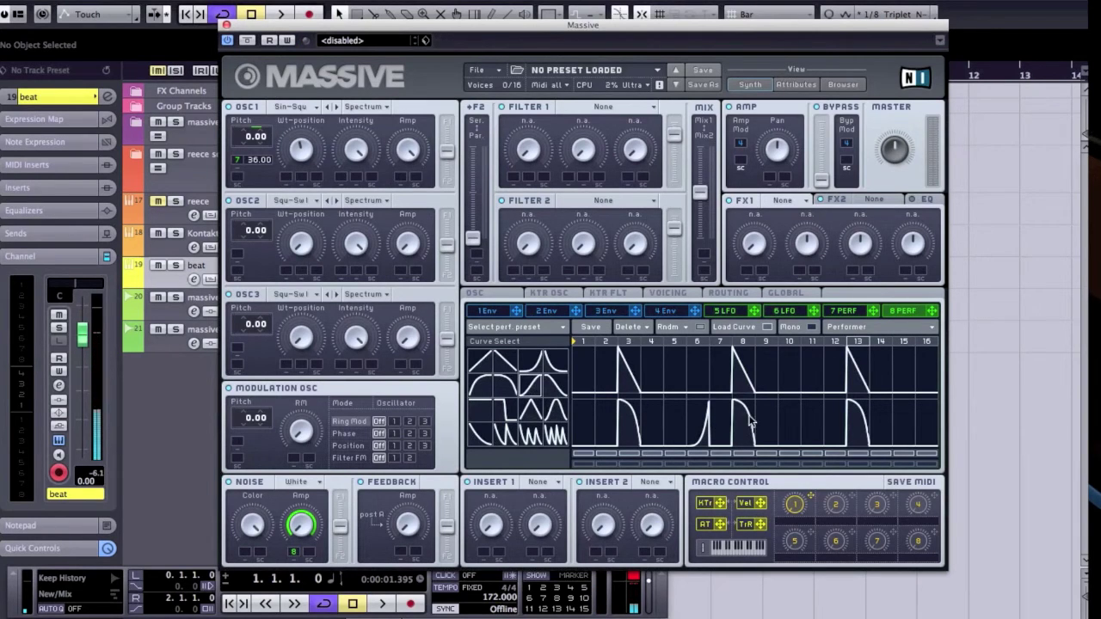
{"action": "left_click", "coordinate": [905, 430]}
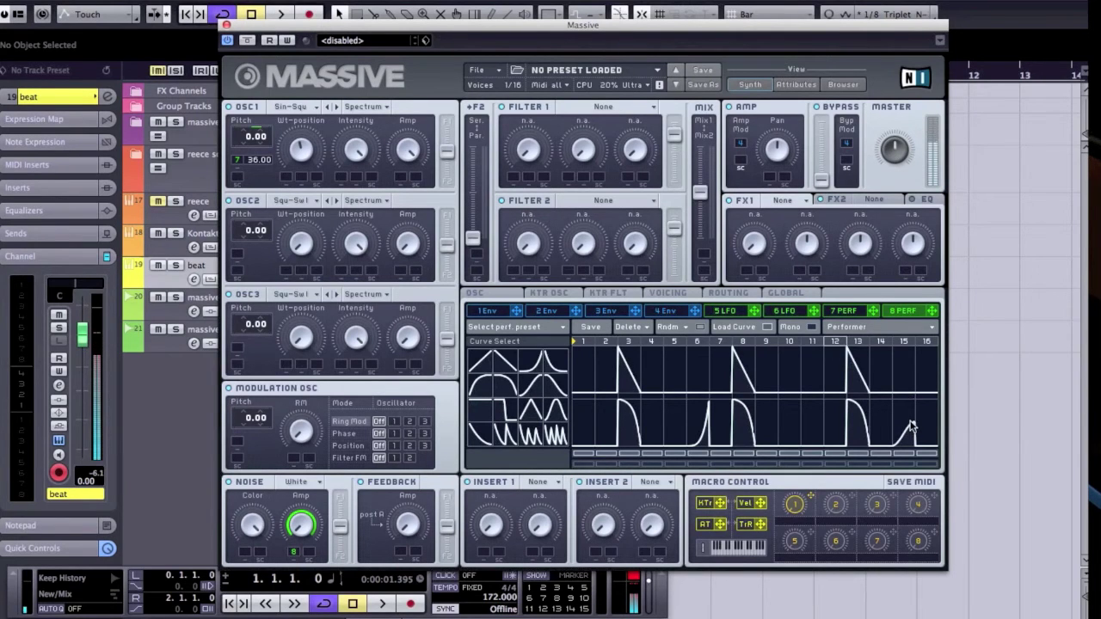
{"action": "left_click", "coordinate": [504, 440]}
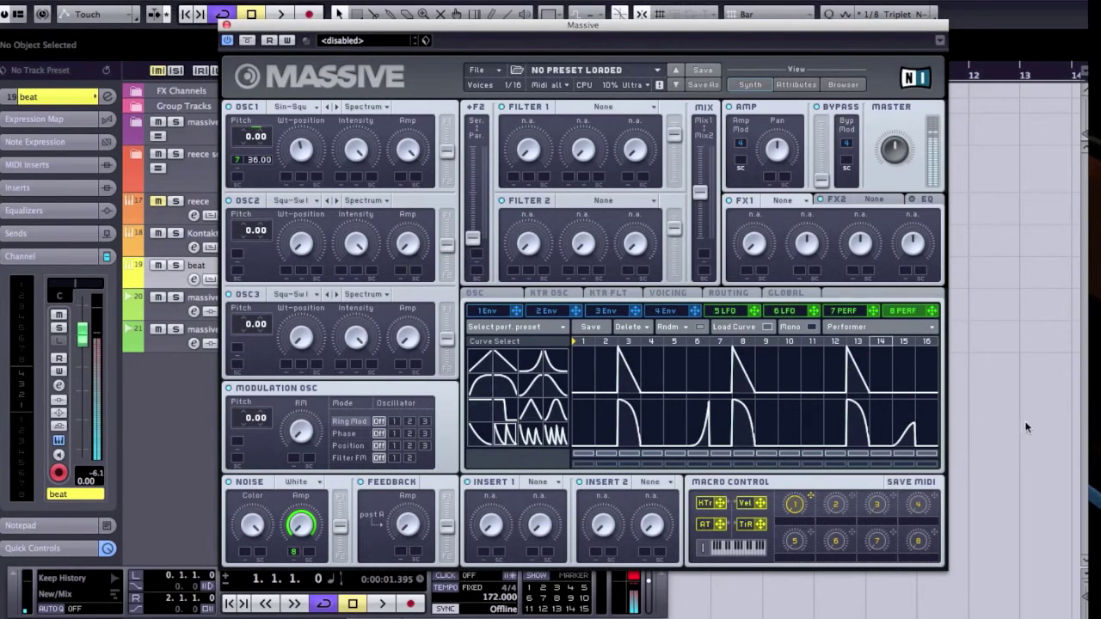
{"action": "left_click", "coordinate": [928, 414]}
{"action": "mouse_move", "coordinate": [927, 406]}
{"action": "left_mouse_down"}
{"action": "mouse_move", "coordinate": [925, 424]}
{"action": "mouse_move", "coordinate": [926, 414]}
{"action": "left_mouse_up"}
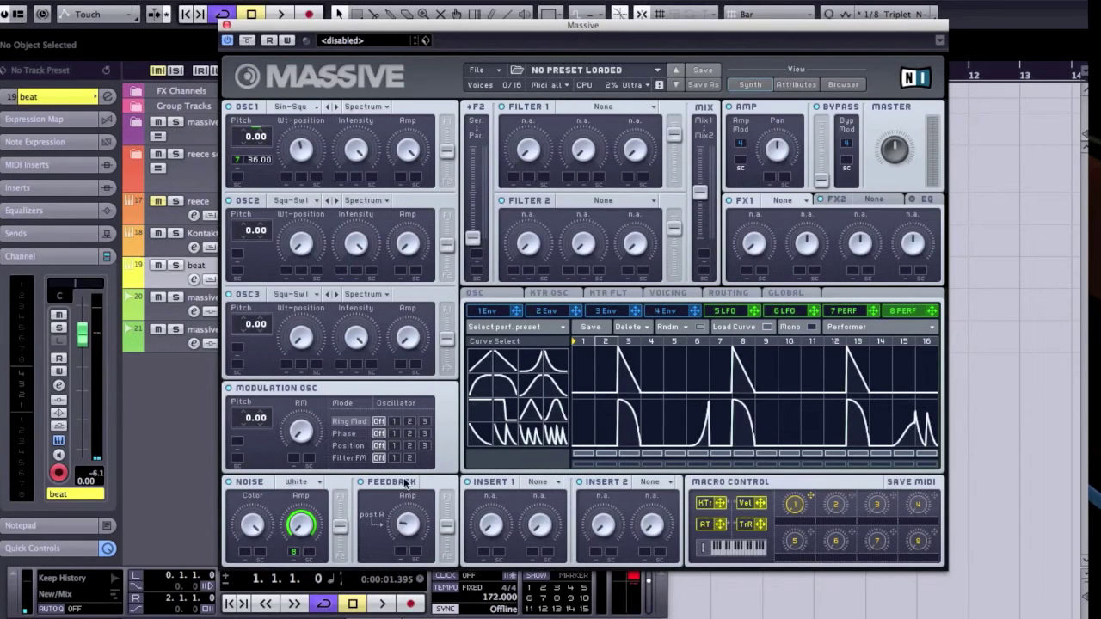
Step: Set the modulation oscillator to Phase mode and assign LFO 6 to the Noise Amp
{"action": "left_click", "coordinate": [343, 434]}
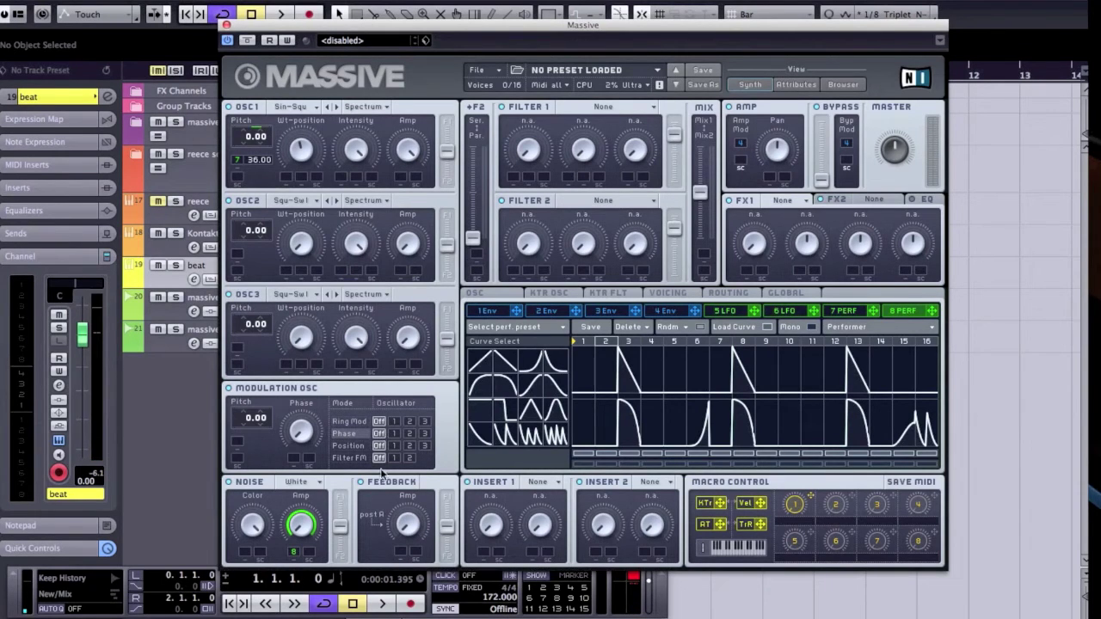
{"action": "left_click", "coordinate": [848, 312]}
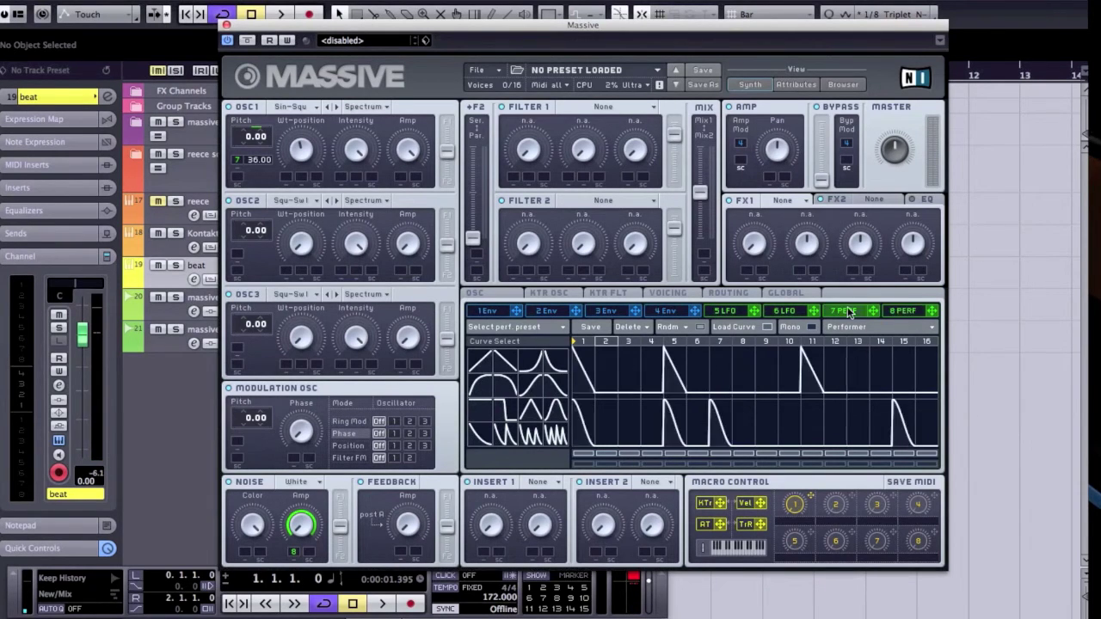
{"action": "left_click", "coordinate": [786, 314]}
{"action": "left_click_drag", "start_coordinate": [345, 551], "coordinate": [323, 523]}
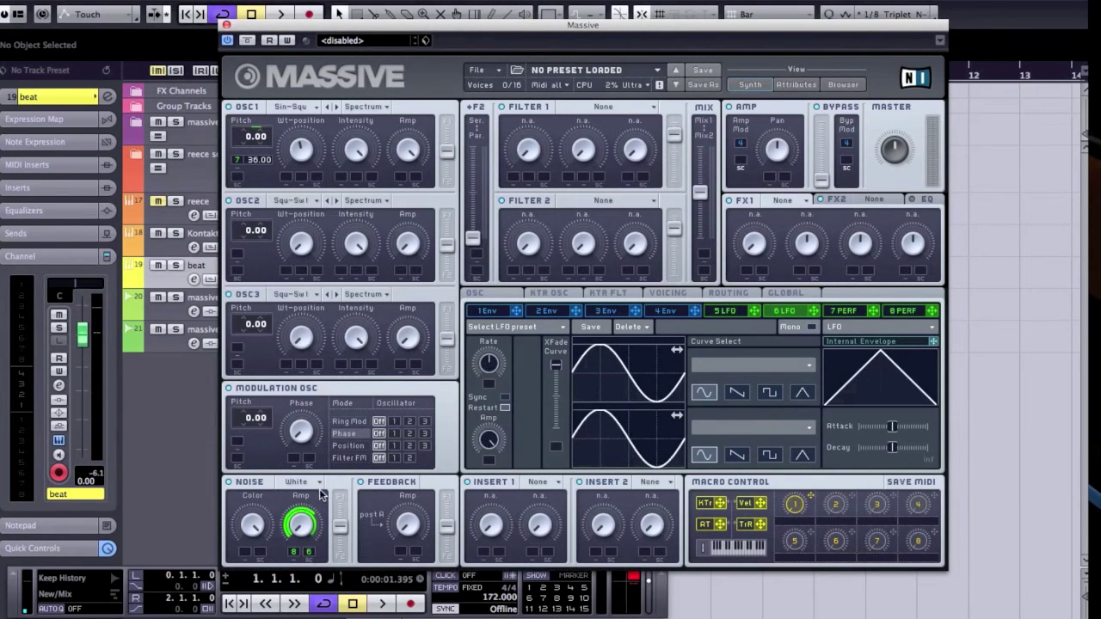
Step: Crossfade LFO 6 fully to its second curve, set that curve to Fall 1, and enable tempo sync
{"action": "left_click_drag", "start_coordinate": [557, 389], "coordinate": [557, 430]}
{"action": "left_click", "coordinate": [750, 428]}
{"action": "left_click", "coordinate": [728, 442]}
{"action": "left_click", "coordinate": [751, 426]}
{"action": "left_click", "coordinate": [713, 396]}
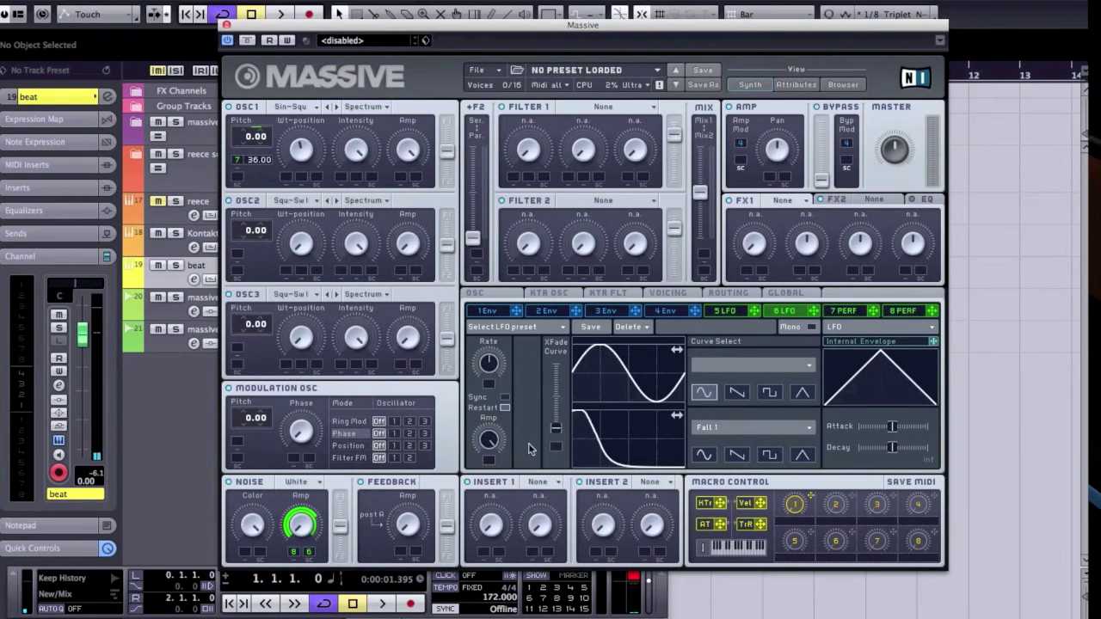
{"action": "left_click", "coordinate": [504, 398]}
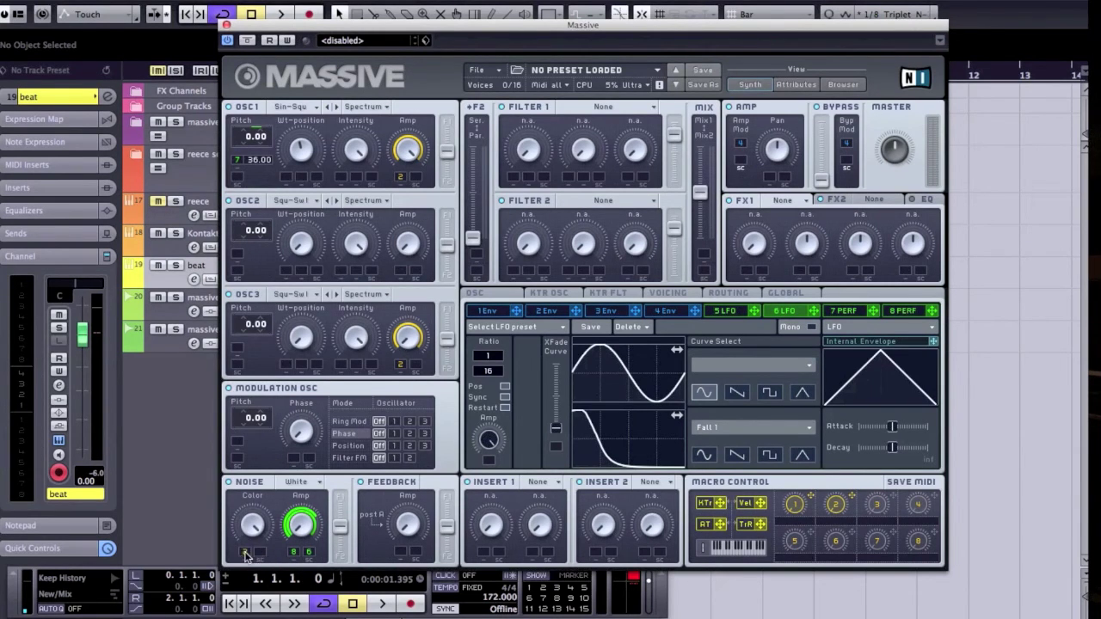
Step: Set a modulation range for macro 2 on the Noise Color and load the Melancholia wavetable into OSC3
{"action": "left_click_drag", "start_coordinate": [244, 555], "coordinate": [244, 537]}
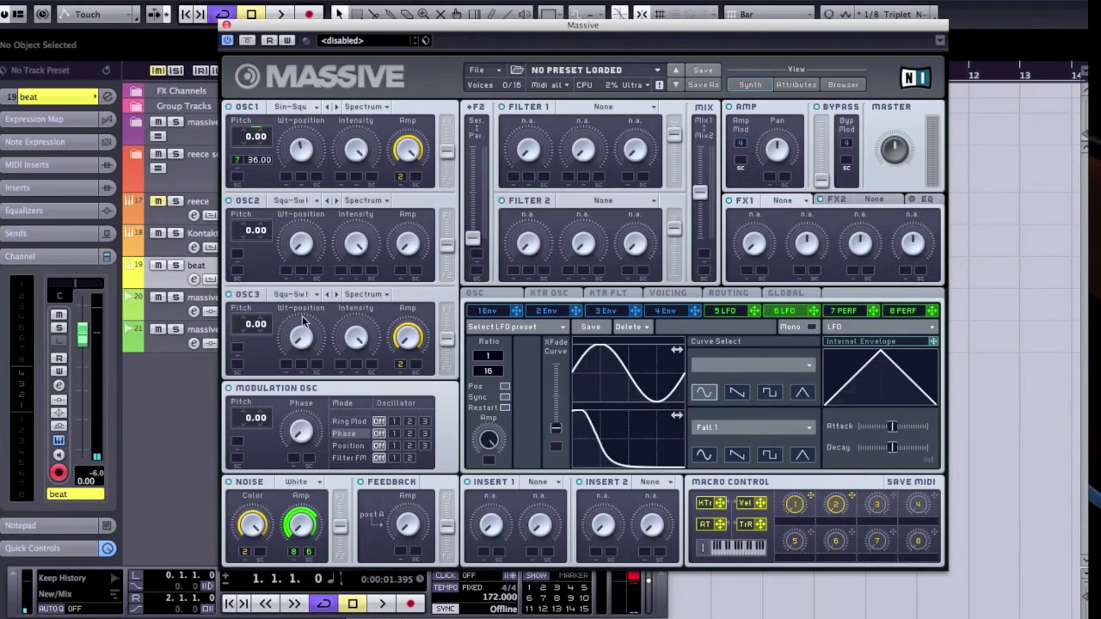
{"action": "left_click", "coordinate": [275, 294]}
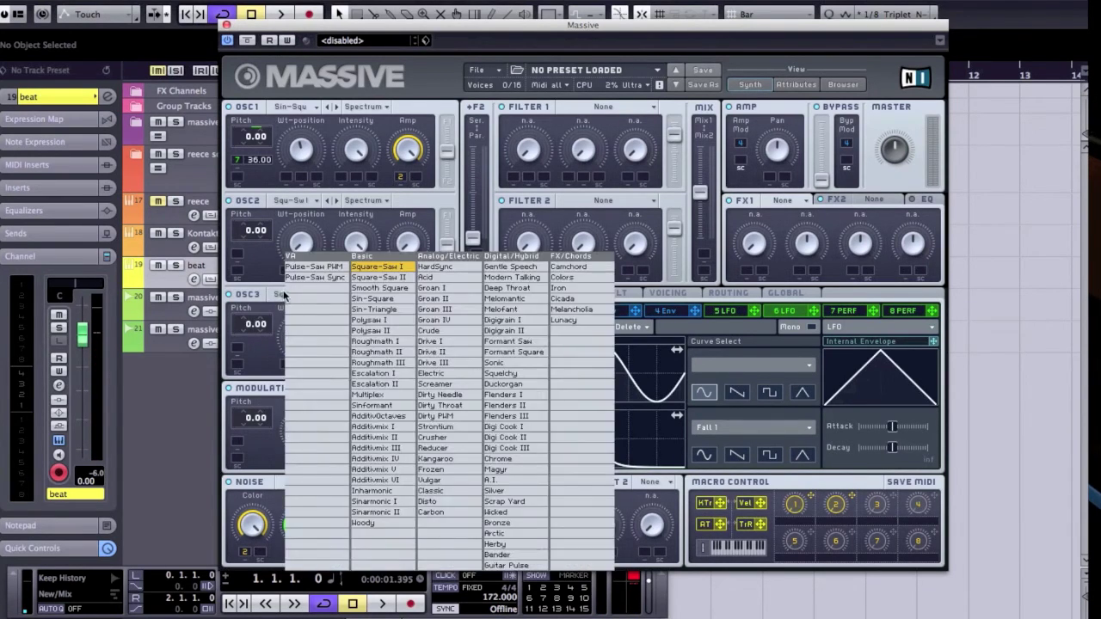
{"action": "left_click", "coordinate": [583, 311]}
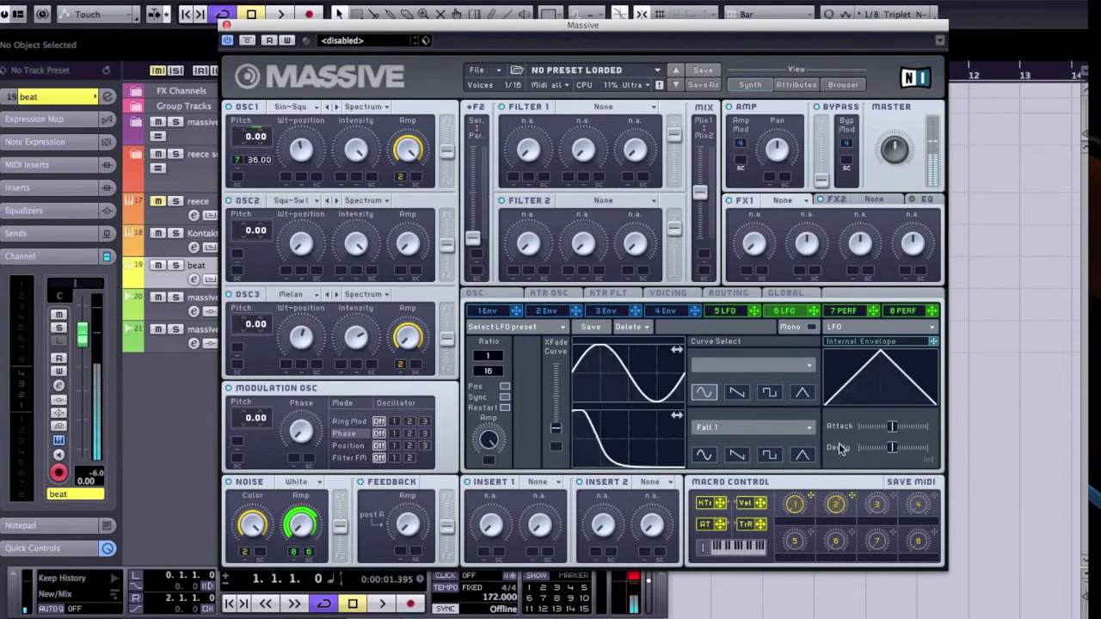
Step: Step through neighbouring wavetables for OSC3 and load the Colors wavetable
{"action": "left_click", "coordinate": [335, 295]}
{"action": "left_click", "coordinate": [328, 296]}
{"action": "left_click", "coordinate": [328, 295]}
{"action": "scroll", "coordinate": [253, 313], "scroll_direction": "down", "scroll_amount": 3}
{"action": "scroll", "coordinate": [249, 331], "scroll_direction": "down", "scroll_amount": 1}
{"action": "left_click", "coordinate": [315, 294]}
{"action": "left_click", "coordinate": [604, 278]}
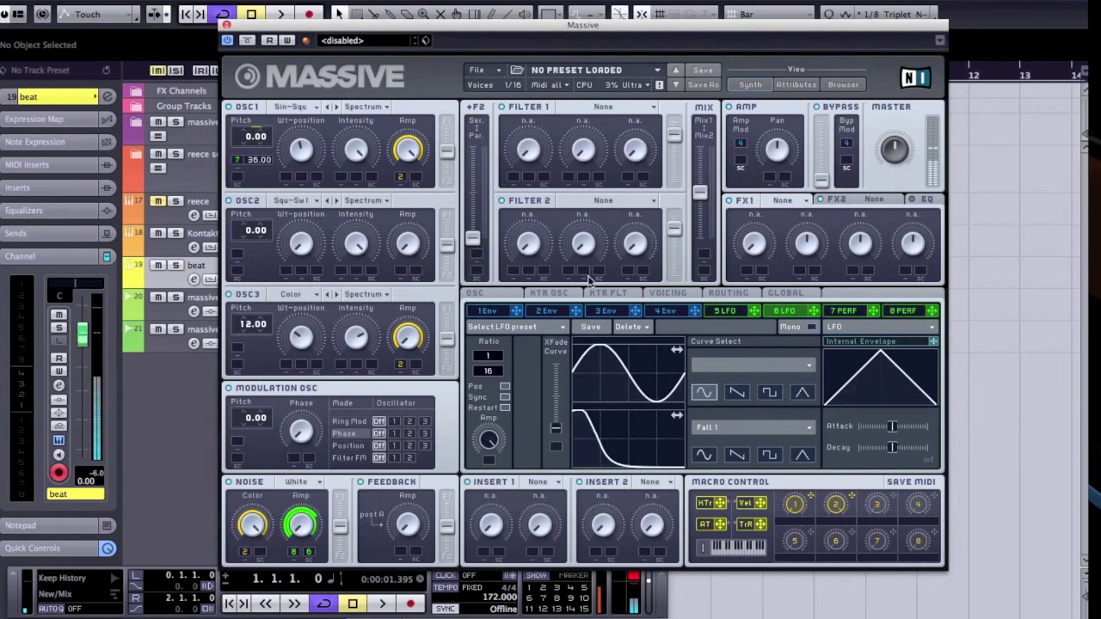